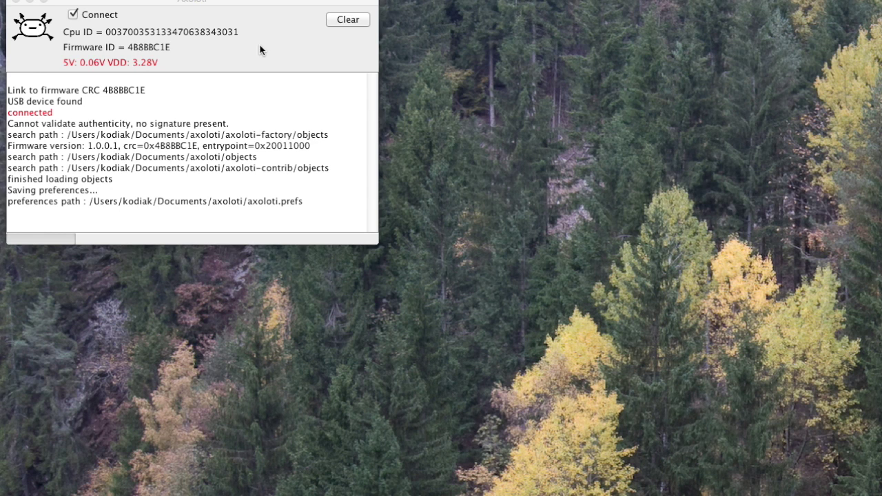
Create a new empty patch and move its window out of the way.
left_click(158, 5)
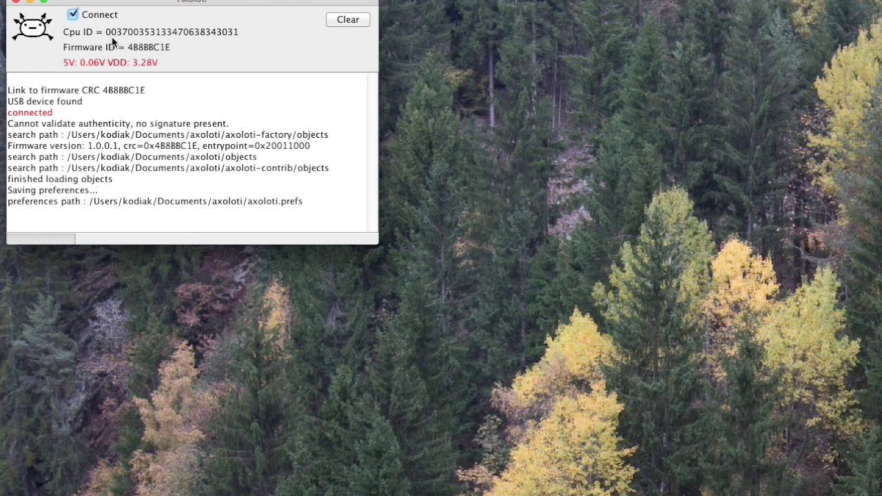
left_click(90, 0)
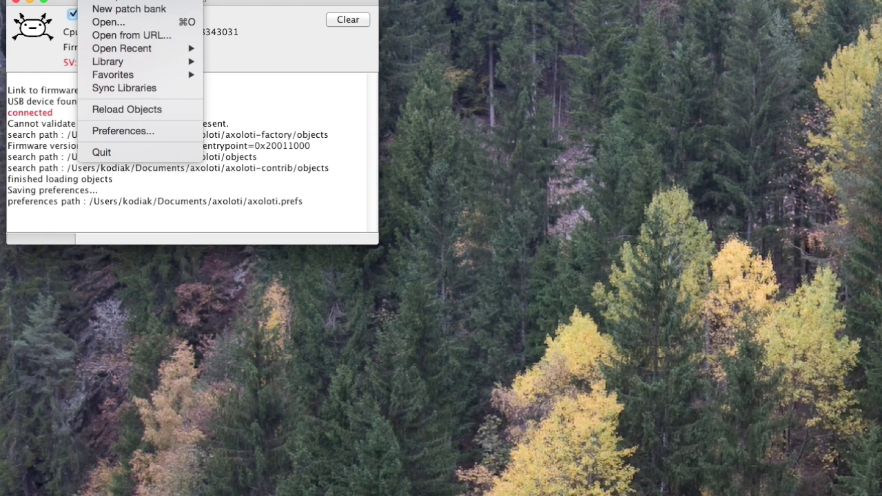
left_click(94, 2)
left_click_drag(71, 0, 303, 134)
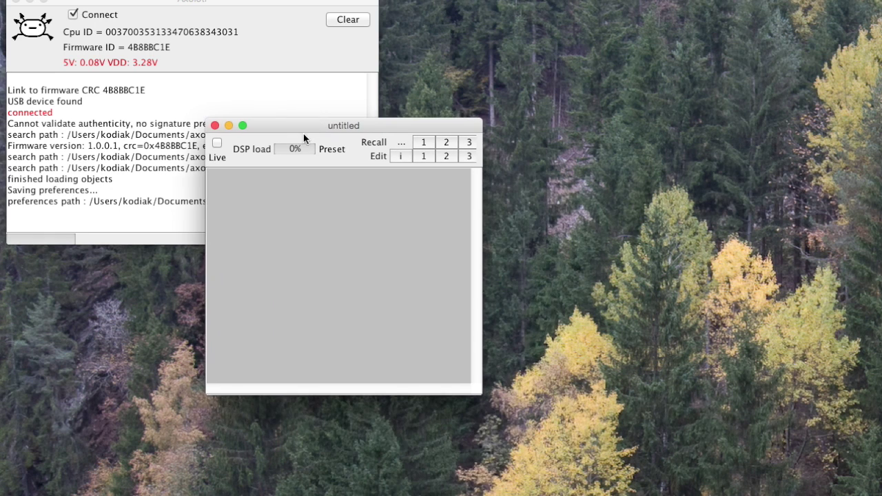
Browse community tb/midi/ctrl and the factory library in the object browser, then close the patch.
double_click(297, 246)
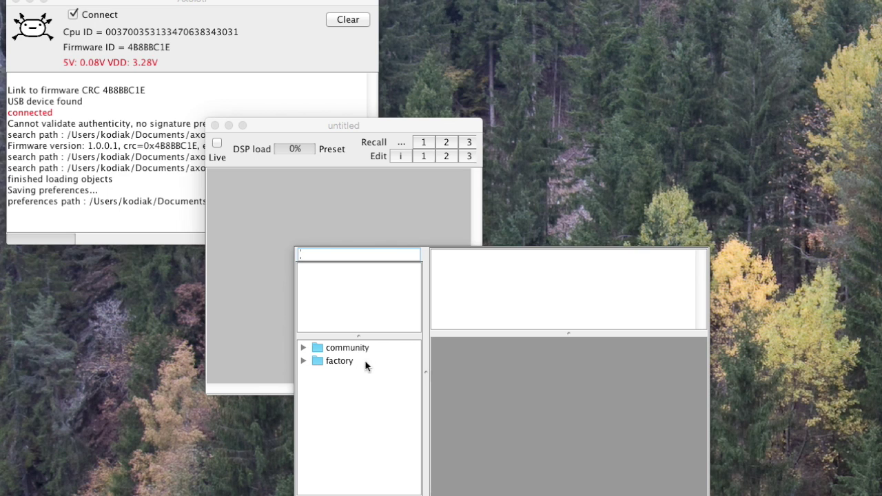
left_click(303, 347)
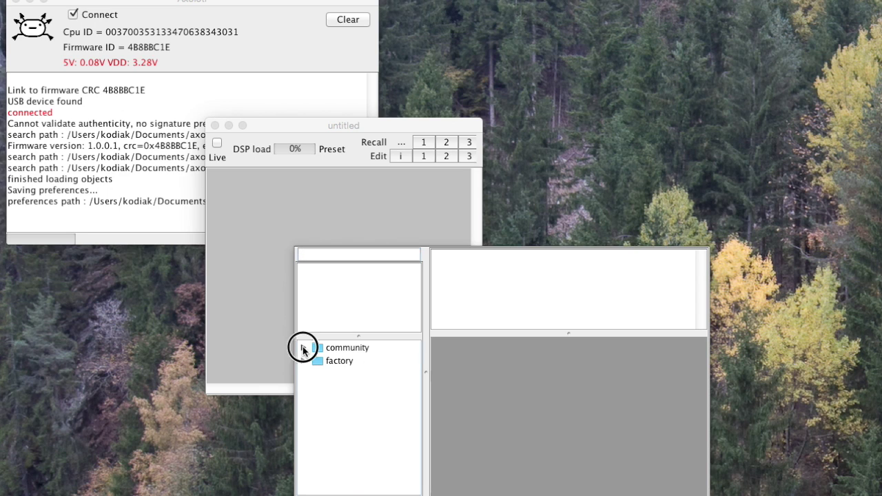
left_click(317, 360)
left_click(331, 374)
left_click(345, 387)
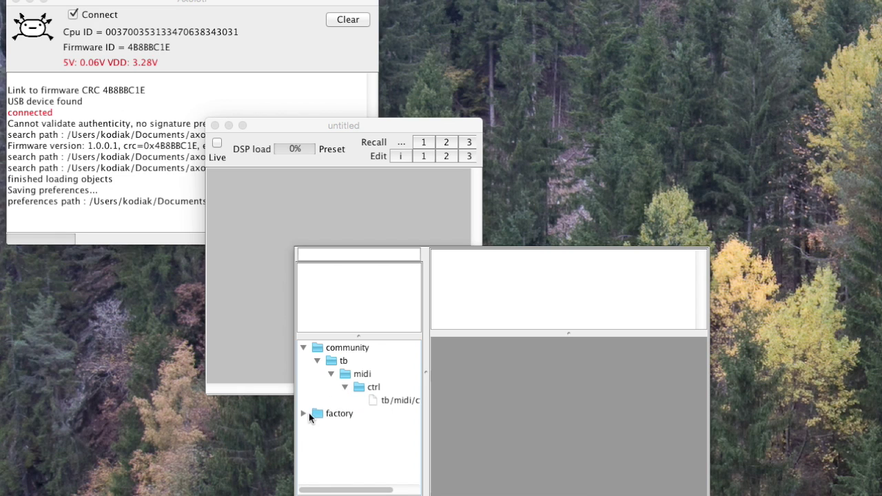
left_click(303, 413)
scroll(379, 430, "down", 5)
scroll(380, 430, "up", 5)
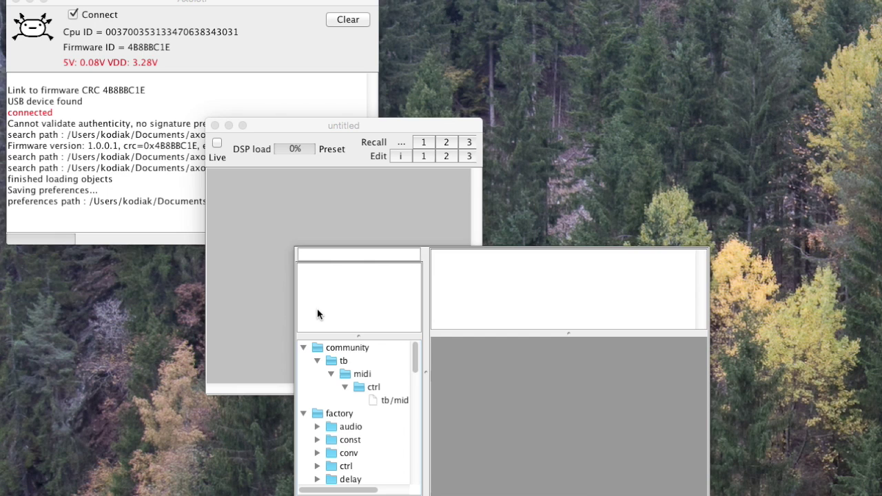
key("Escape")
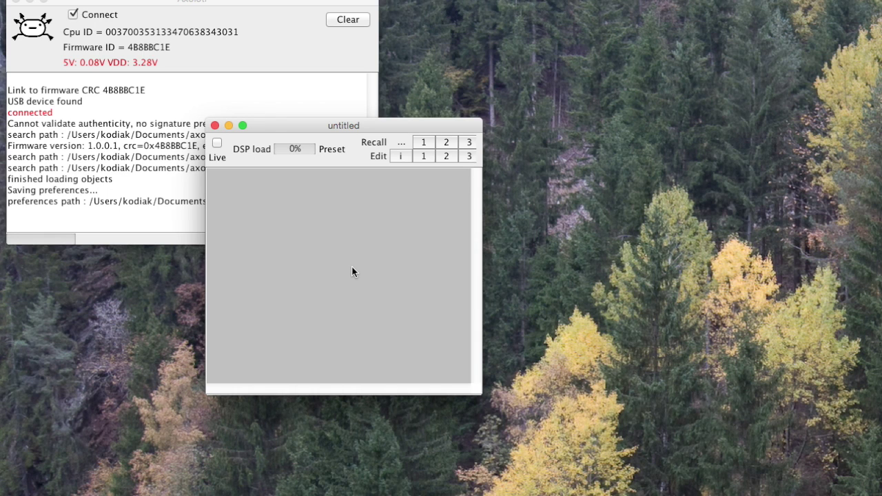
left_click(215, 126)
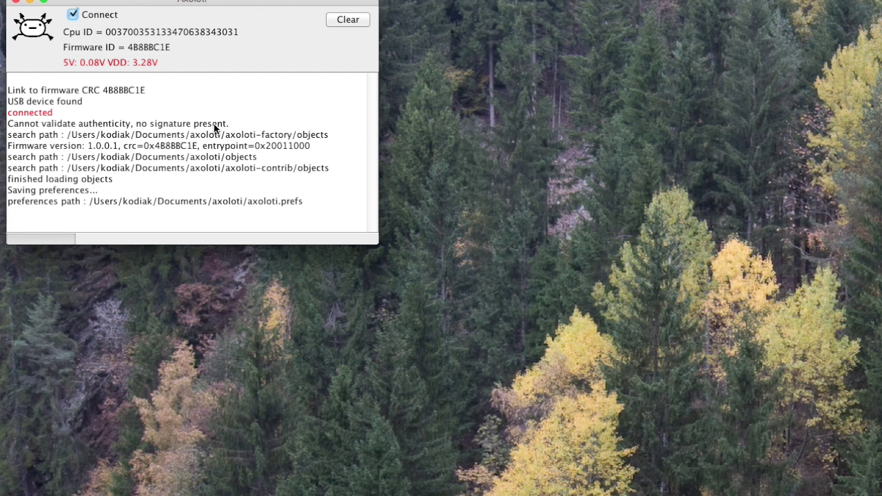
Open File > Preferences and shift the dialog so the Libraries table is visible.
left_click_drag(90, 2, 84, 3)
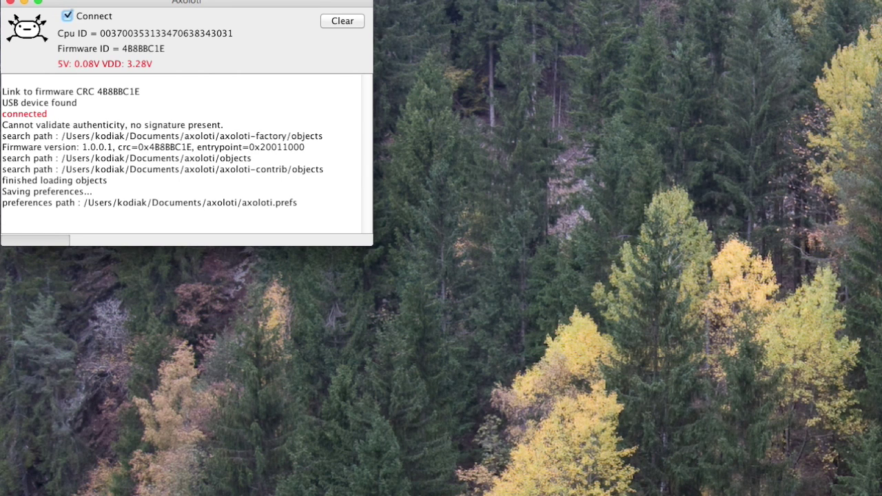
left_click(89, 0)
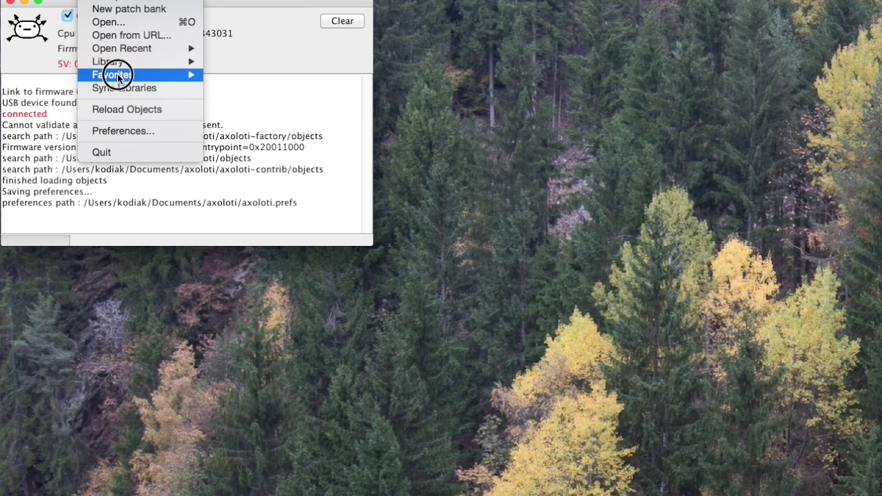
left_click(127, 130)
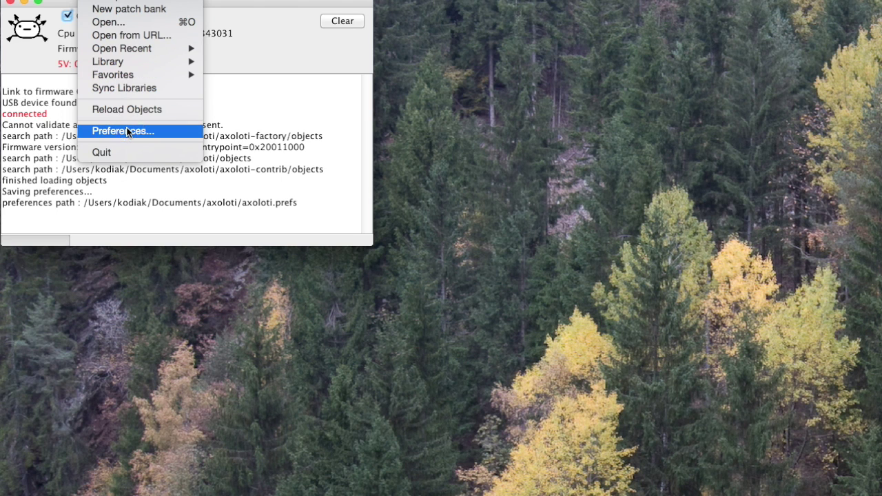
left_click_drag(237, 96, 245, 128)
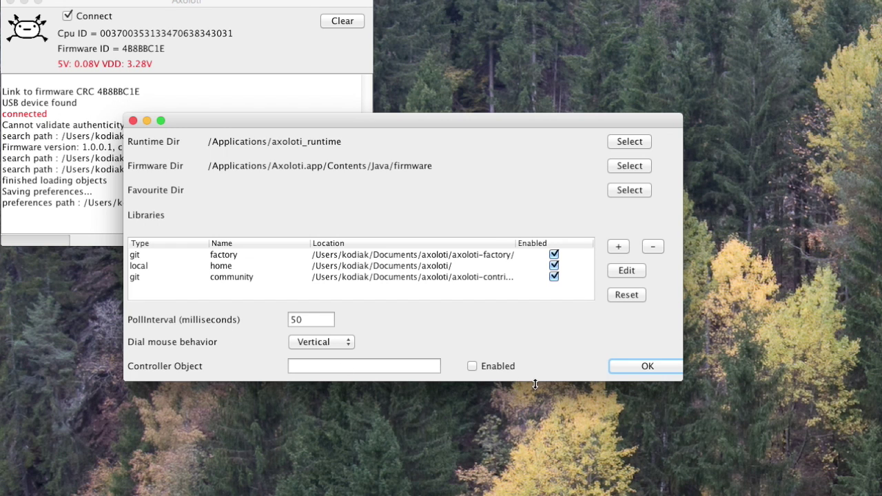
In Finder, browse the axoloti-contrib and axoloti-factory folders, peeking at objects and patches.
left_click_drag(881, 493, 807, 48)
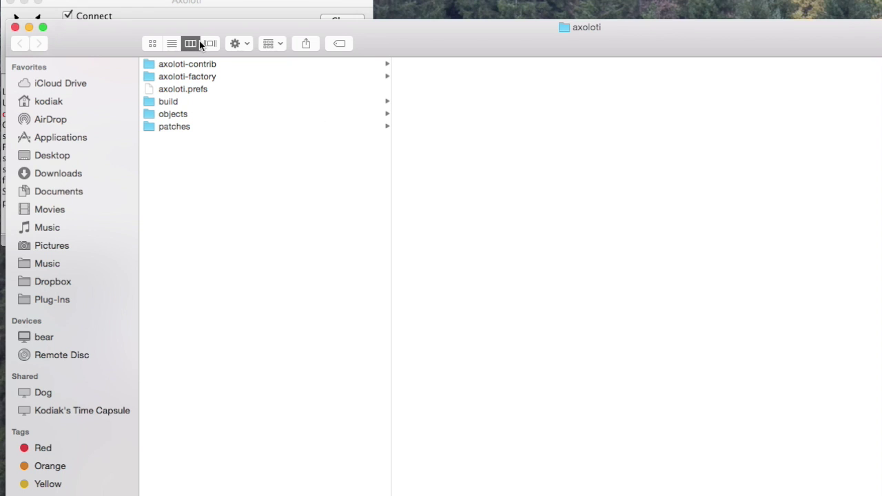
left_click(225, 62)
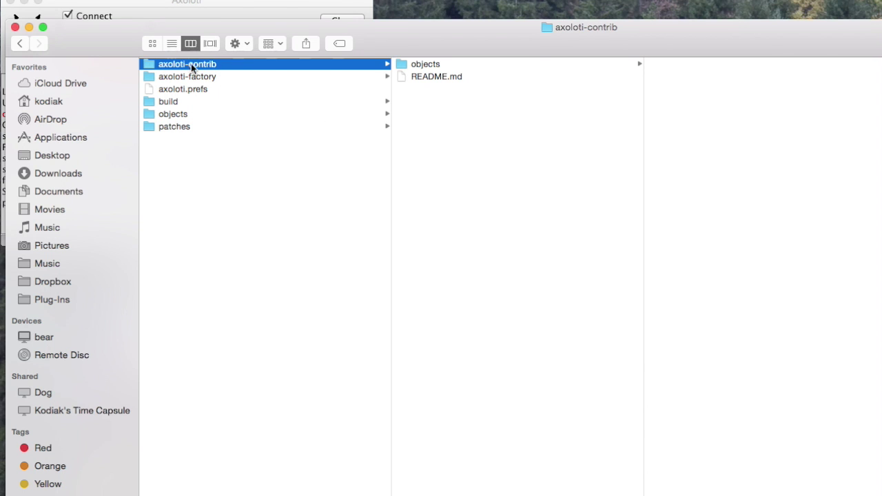
left_click_drag(388, 42, 539, 359)
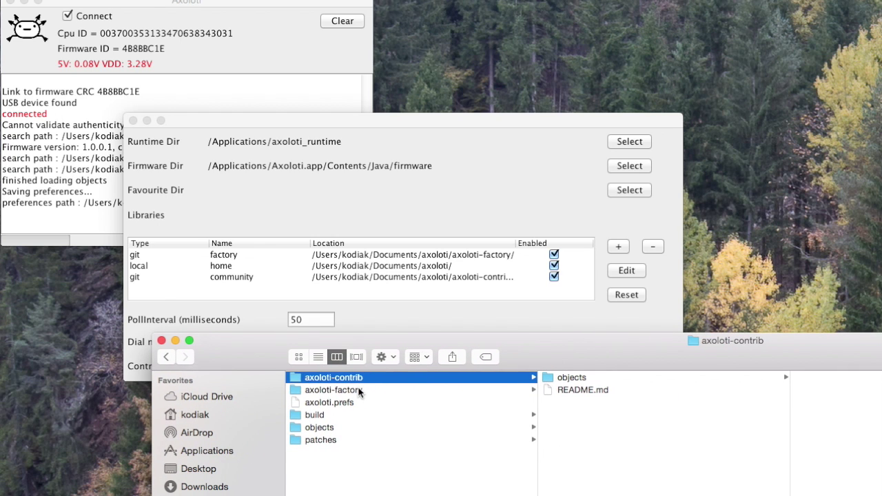
left_click(358, 391)
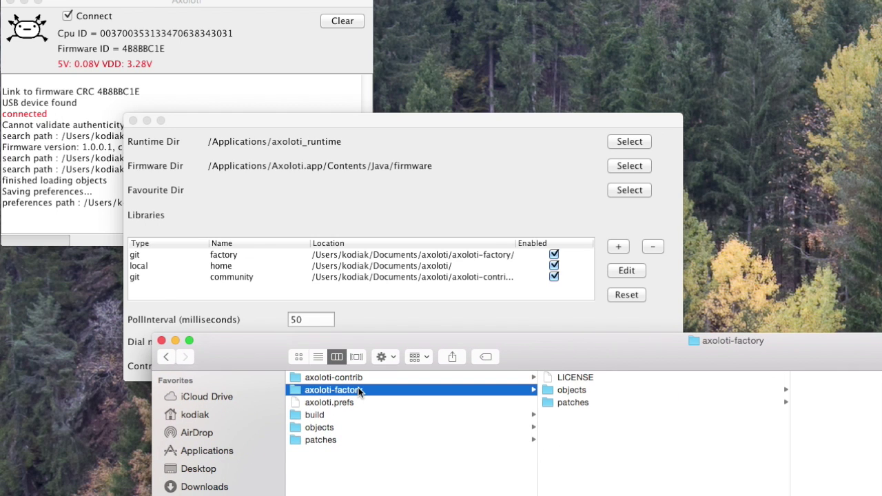
left_click(335, 428)
left_click(339, 443)
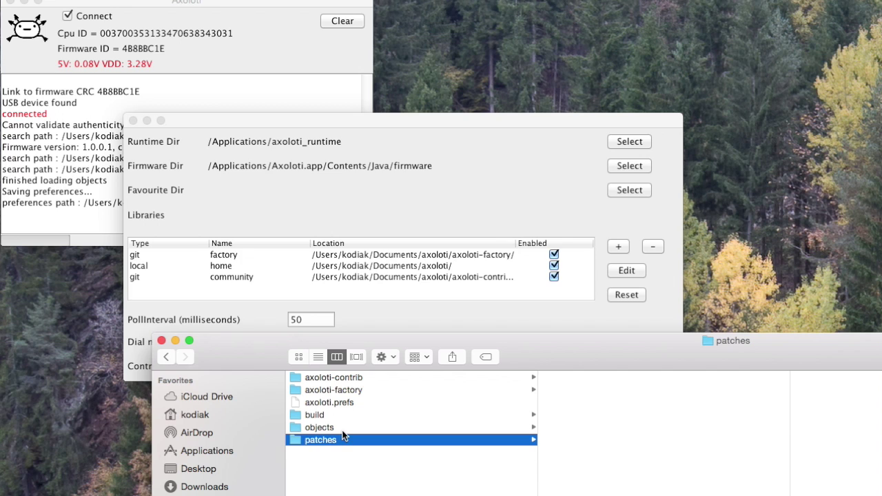
Open axoloti-factory > objects > audio in column view and bring Preferences forward.
left_click(407, 390)
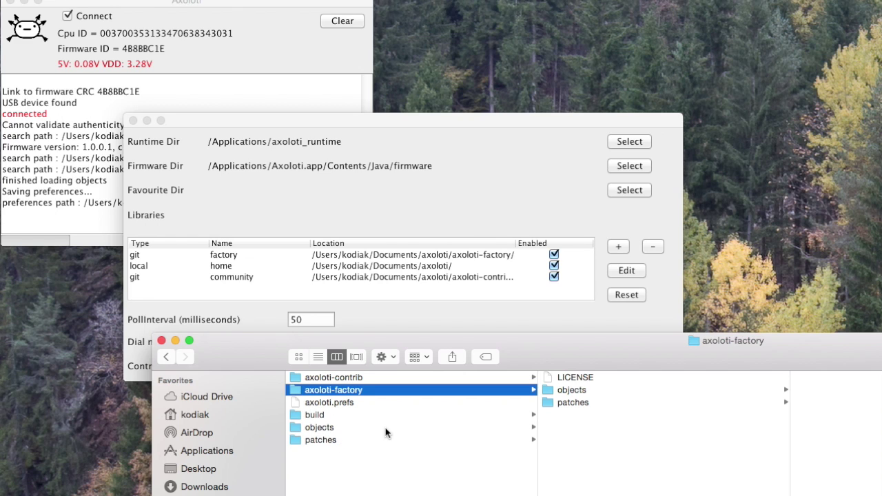
left_click(579, 390)
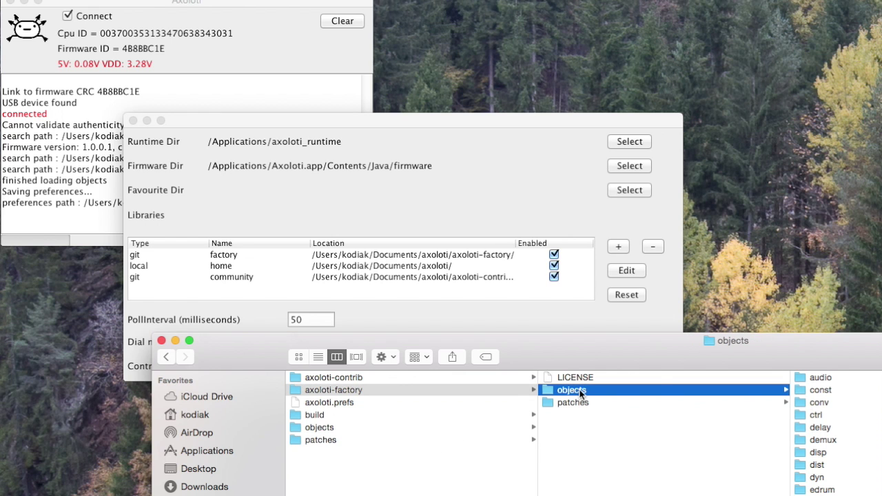
left_click_drag(797, 348, 576, 245)
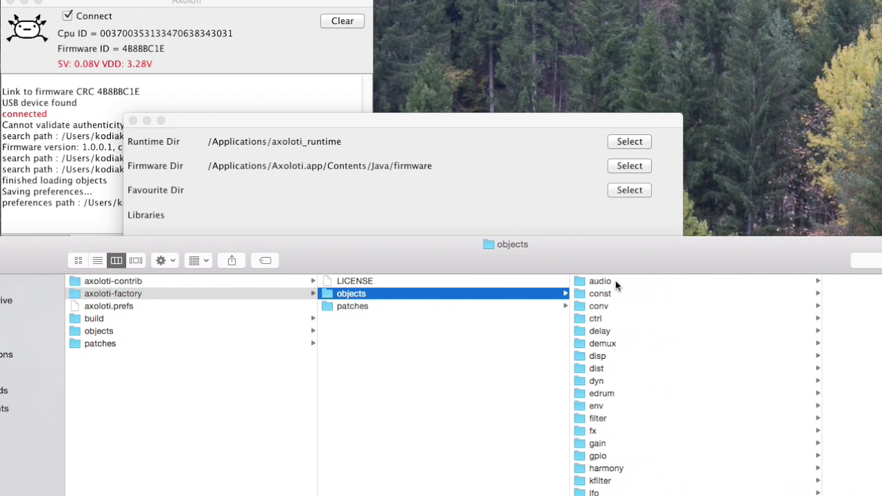
left_click(615, 280)
left_click_drag(729, 256, 881, 381)
left_click(449, 124)
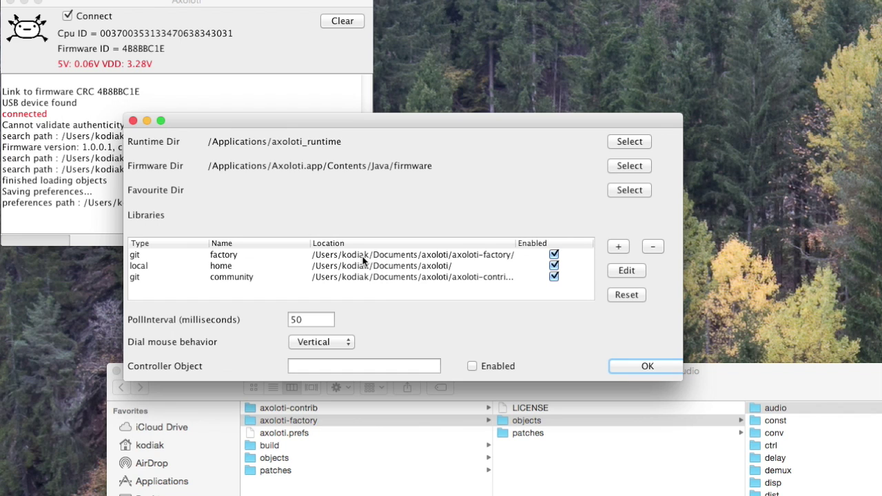
left_click(380, 256)
left_click(625, 272)
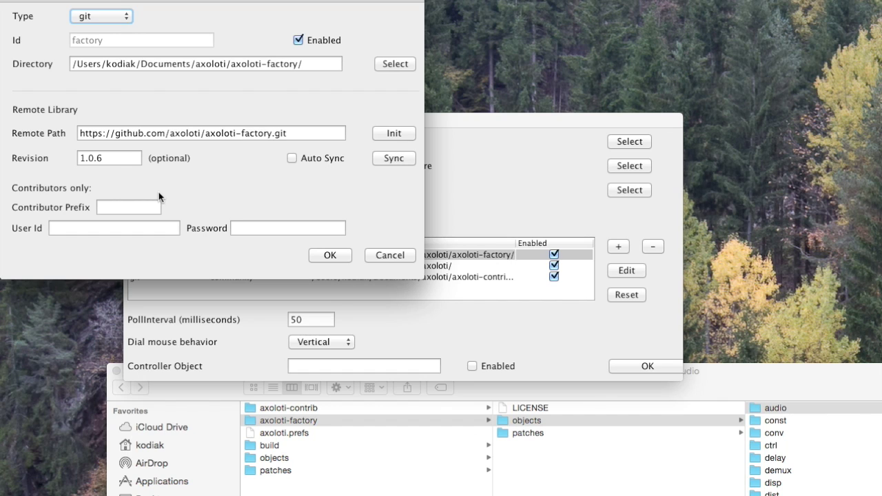
left_click(331, 255)
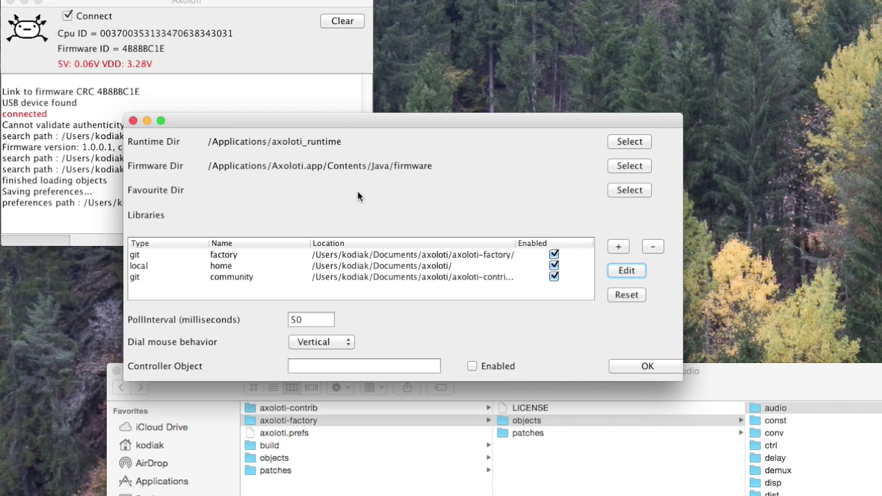
Save Preferences with OK and run File > Sync Libraries for the factory and community libraries.
left_click(630, 371)
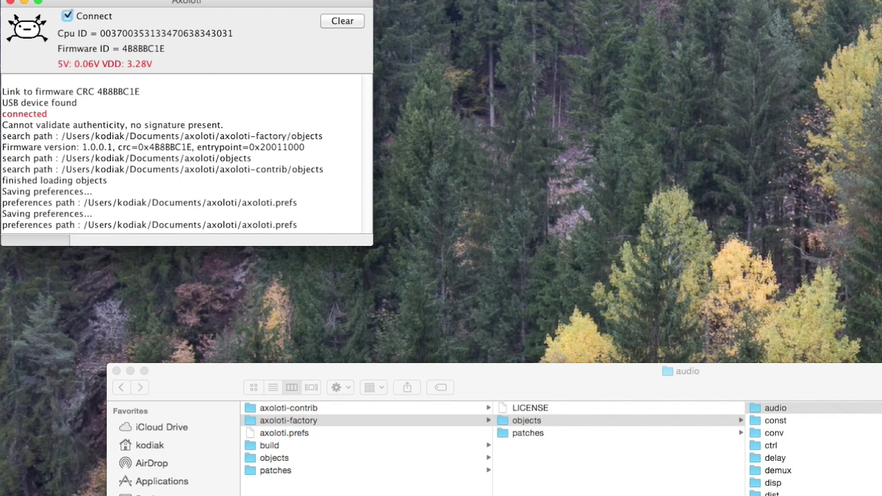
left_click(95, 1)
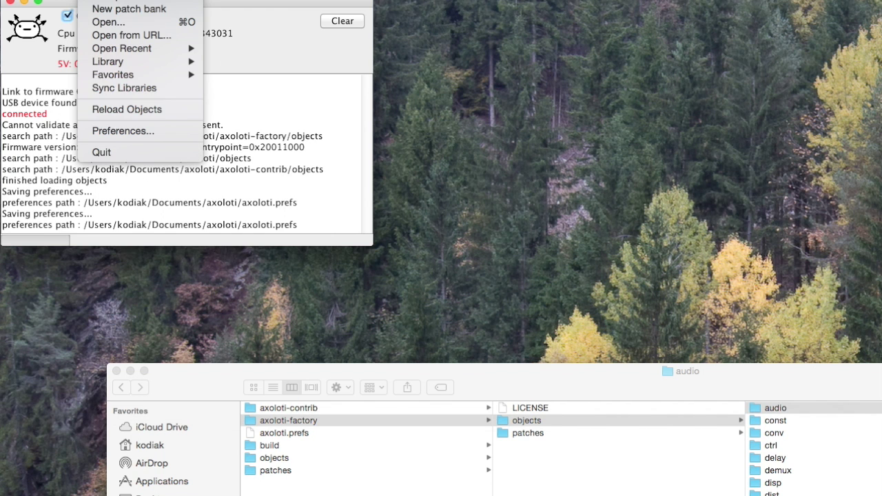
left_click(116, 87)
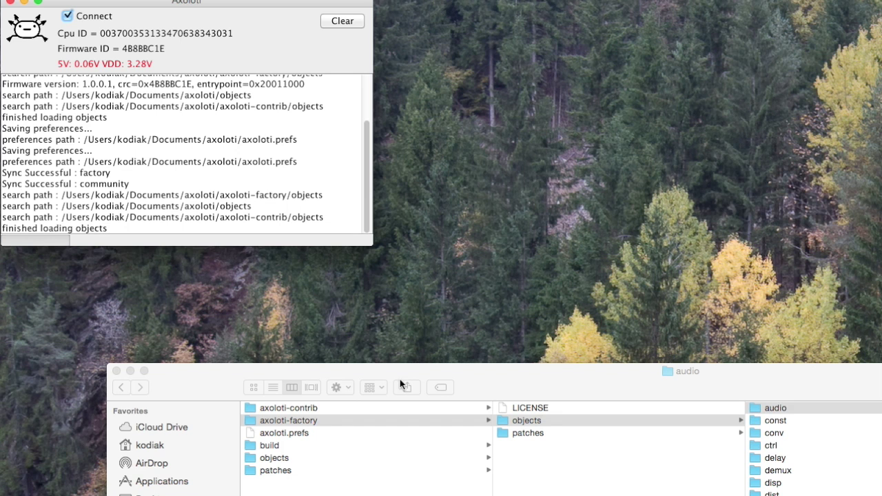
left_click_drag(507, 376, 451, 380)
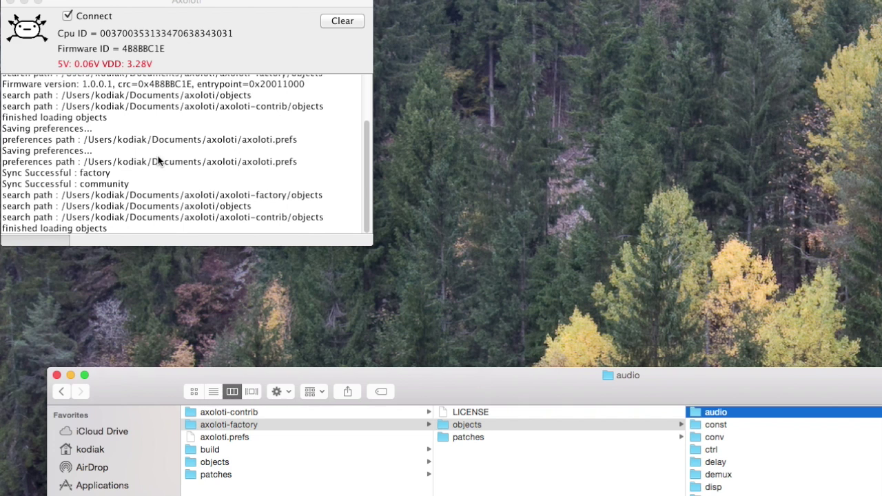
Reopen Preferences, review the factory library's git remote at revision 1.0.6, then cancel.
scroll(171, 112, "up", 3)
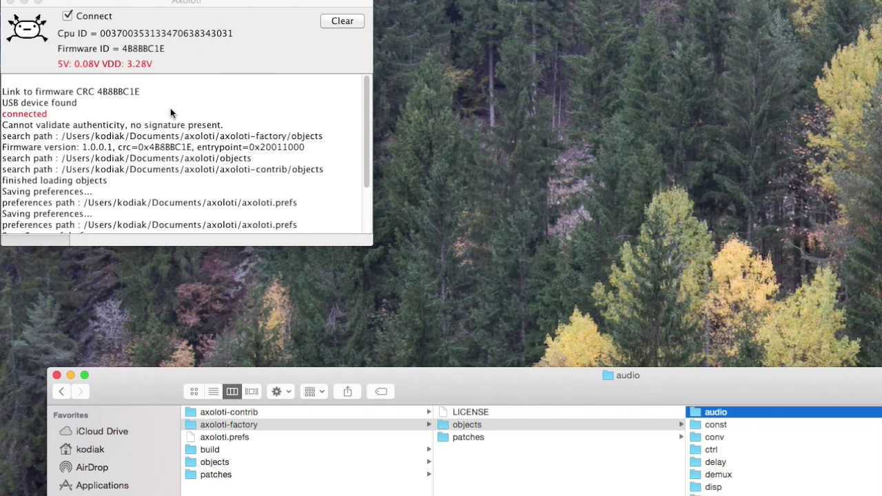
left_click(109, 13)
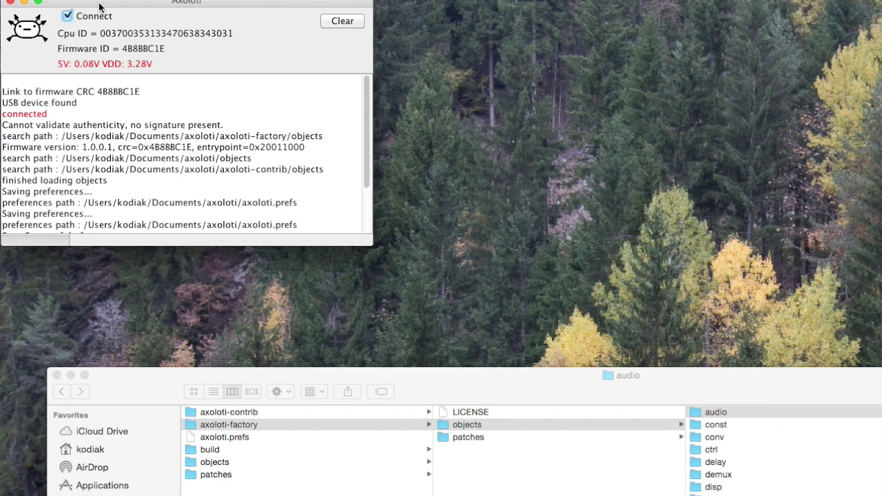
left_click(102, 3)
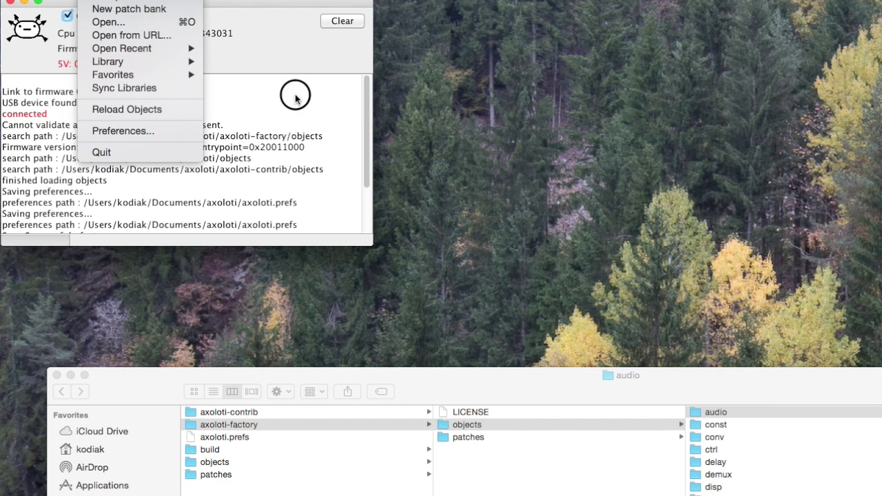
left_click(166, 133)
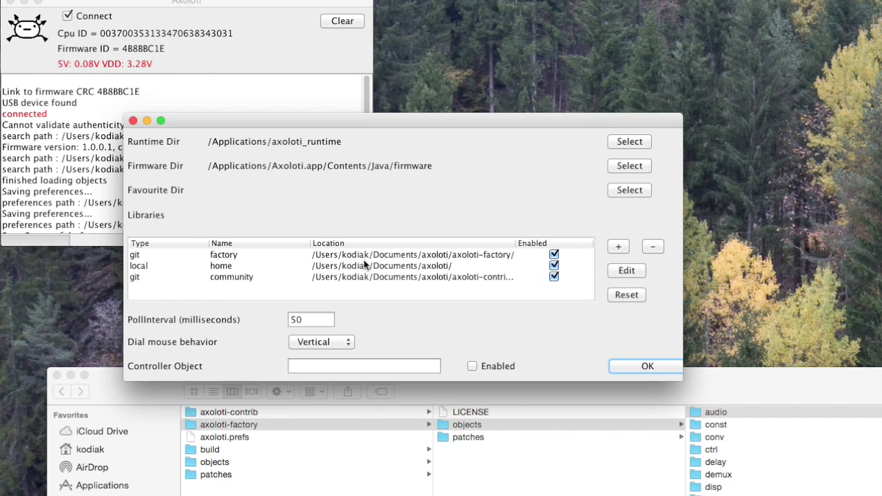
left_click(390, 252)
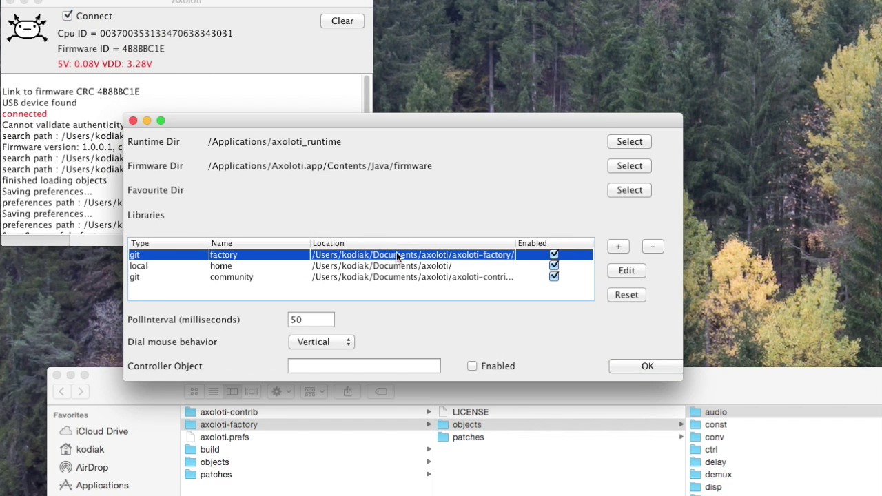
left_click(609, 269)
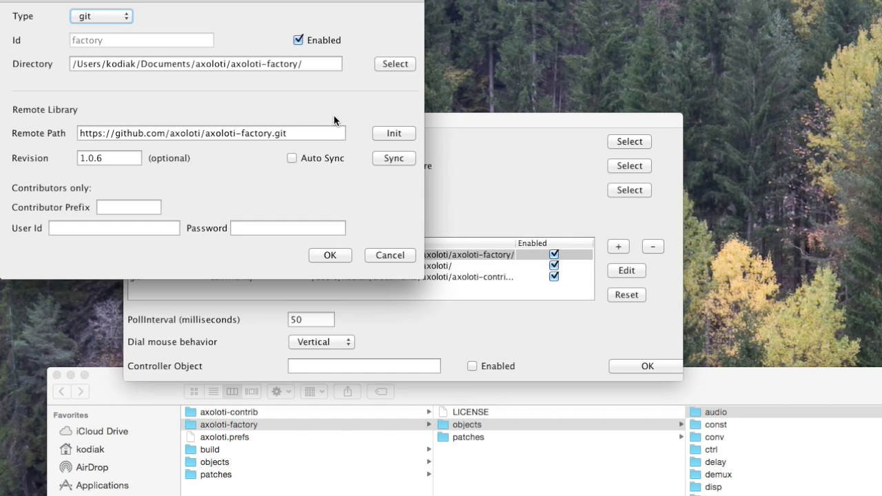
left_click(386, 258)
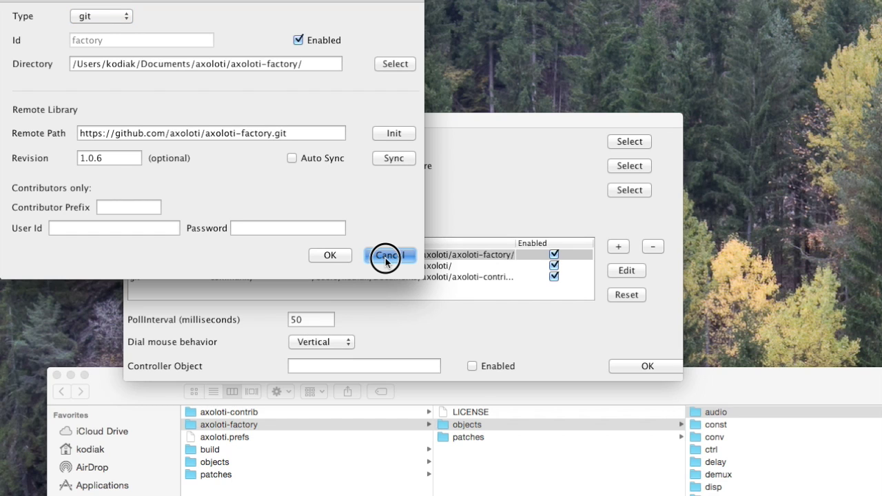